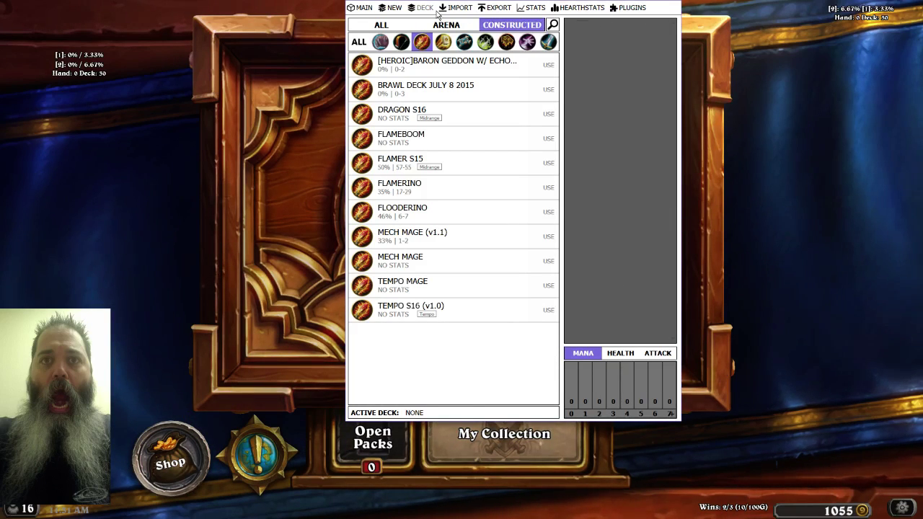
- Preview the Baron Geddon, Brawl, DRAGON S16, FLAMEBOOM and FLAMERINO Mage decks, ending on FLAMER S15
click(401, 84)
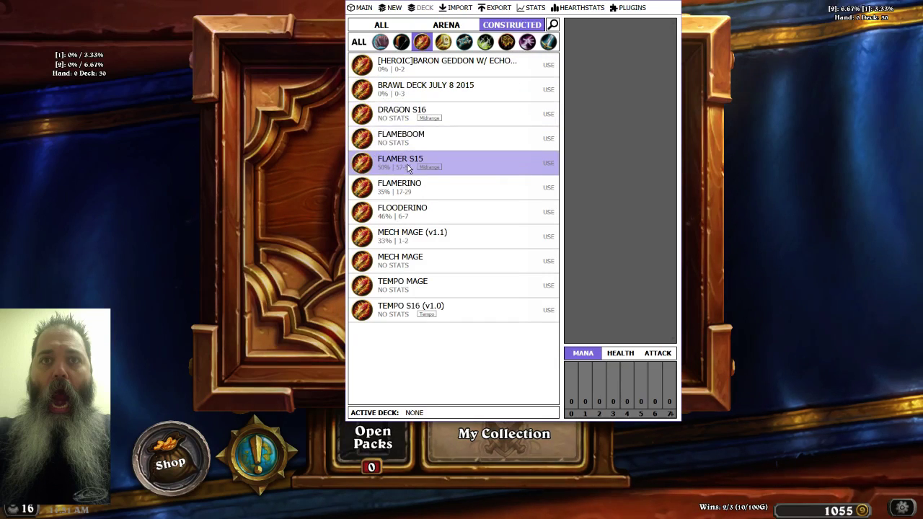
click(416, 64)
click(427, 95)
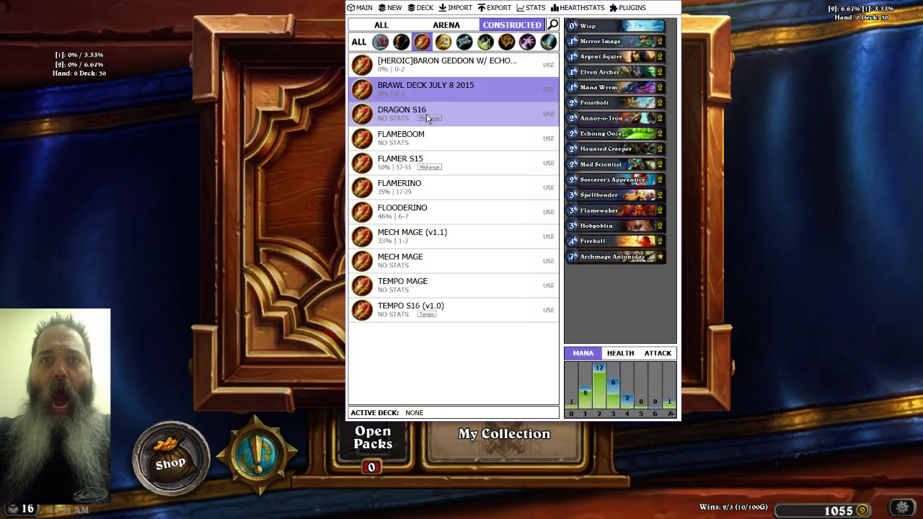
click(428, 115)
click(430, 139)
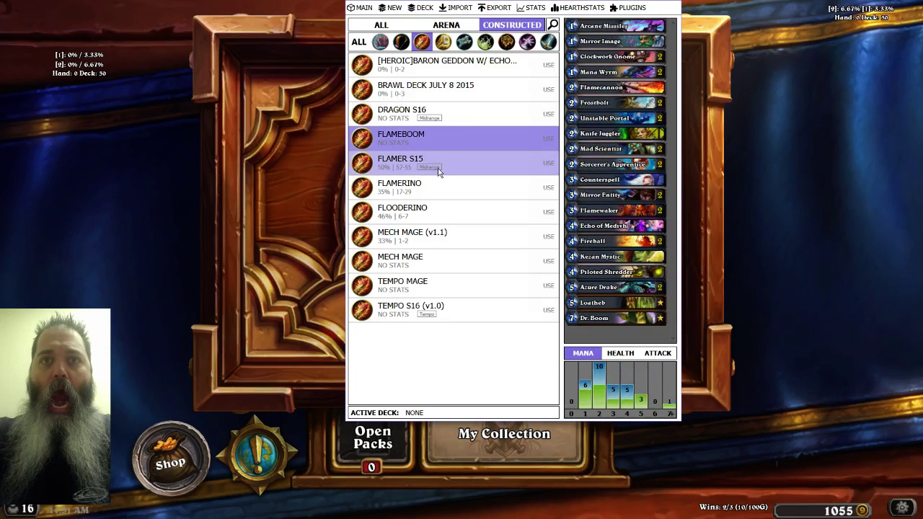
click(431, 162)
click(432, 189)
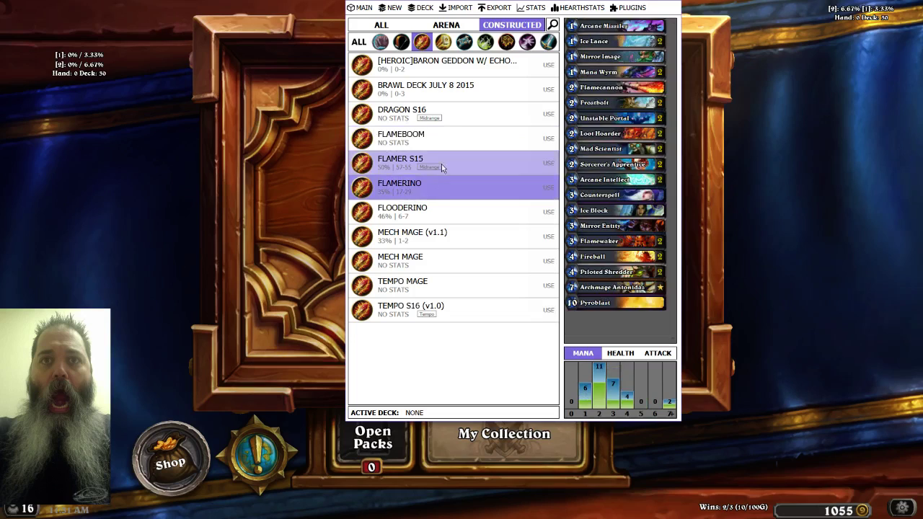
click(441, 164)
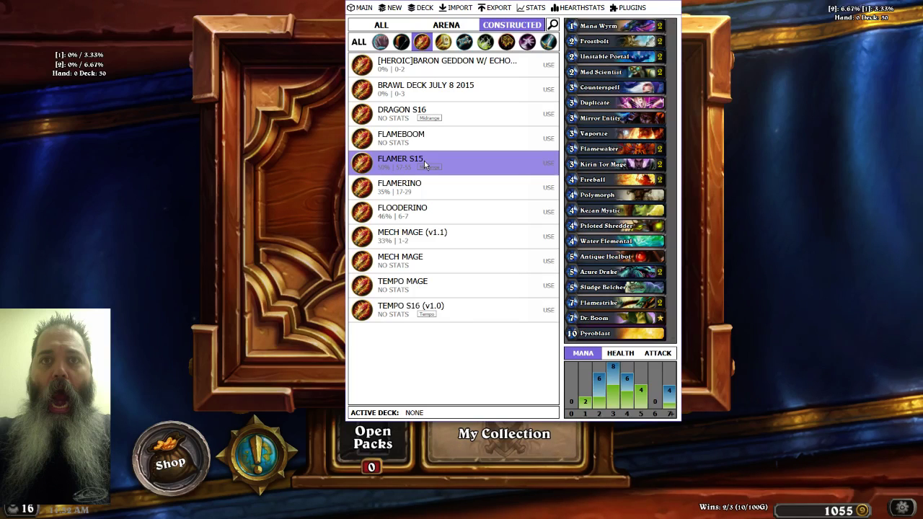
- Make FLAMER S15 active, then switch the active deck to TEMPO MAGE
click(546, 165)
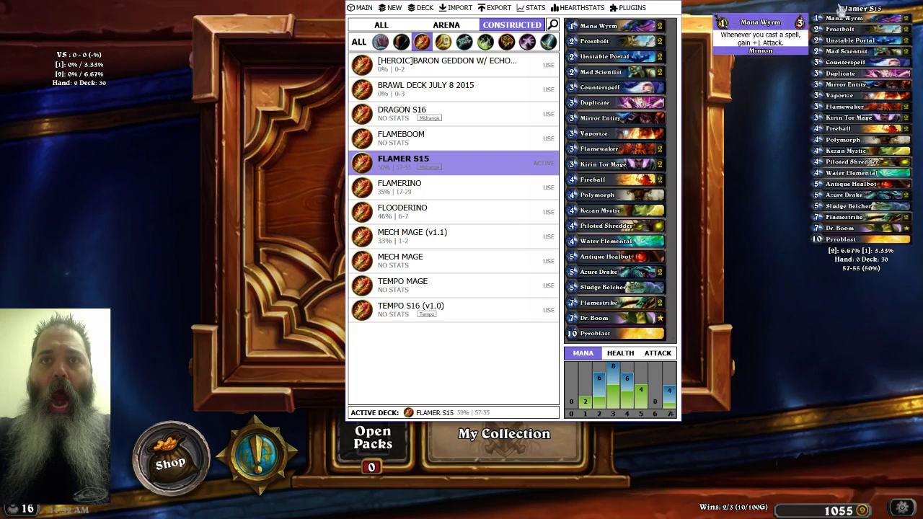
click(458, 285)
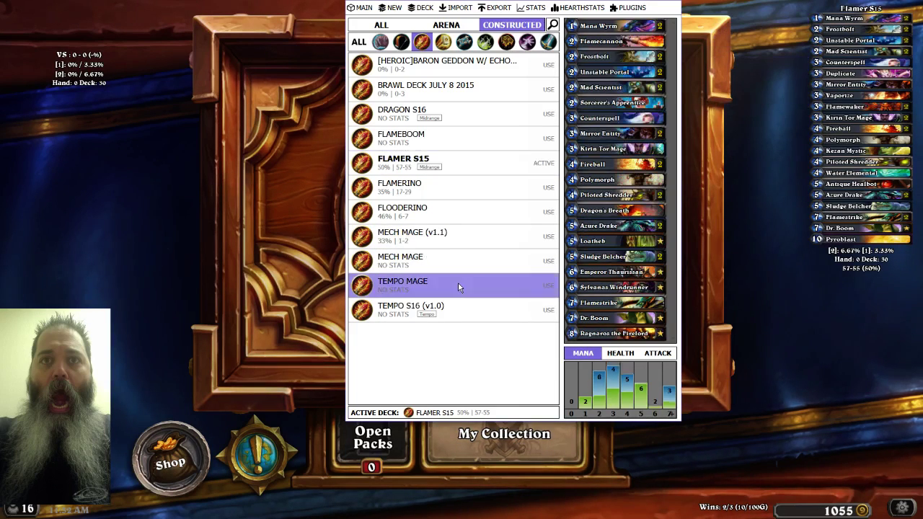
click(546, 286)
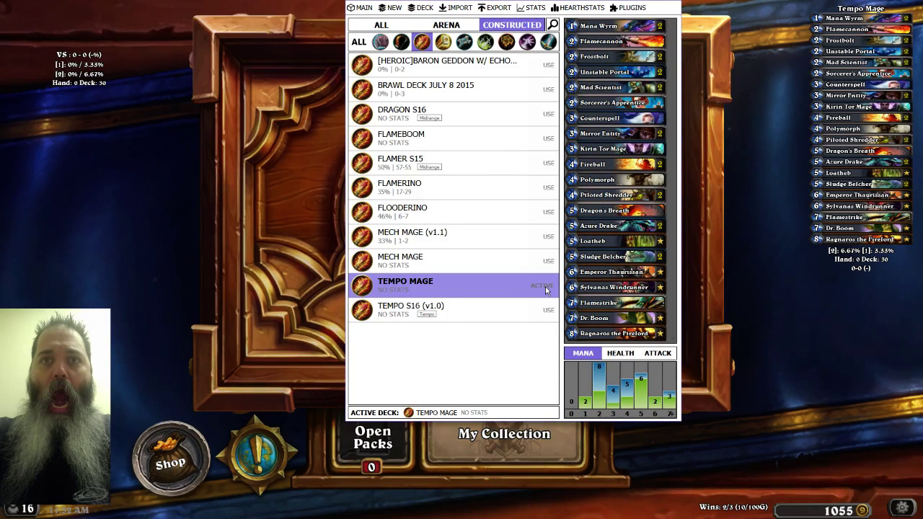
click(380, 42)
click(401, 43)
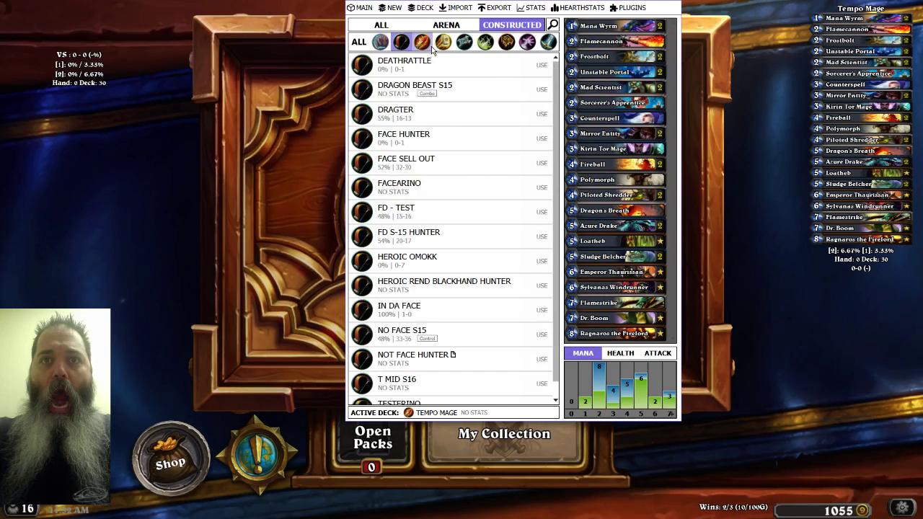
click(425, 44)
click(444, 44)
click(464, 43)
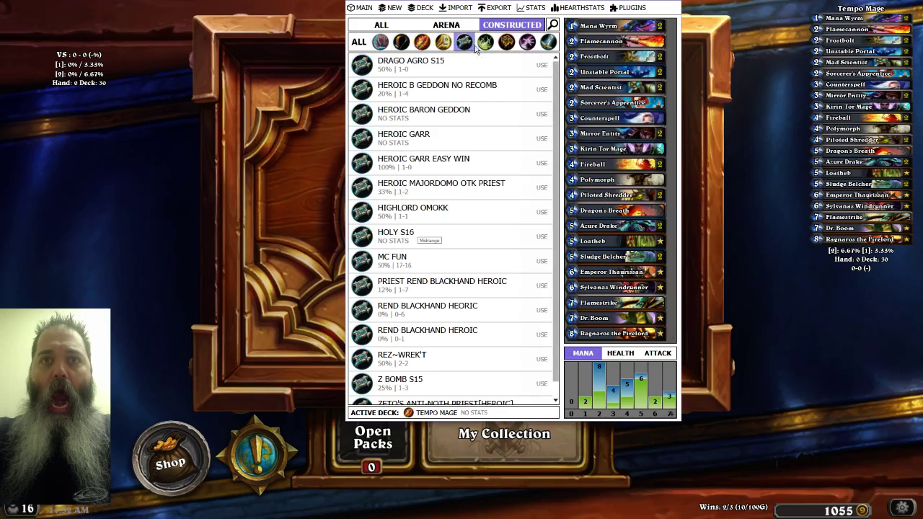
click(485, 45)
click(506, 45)
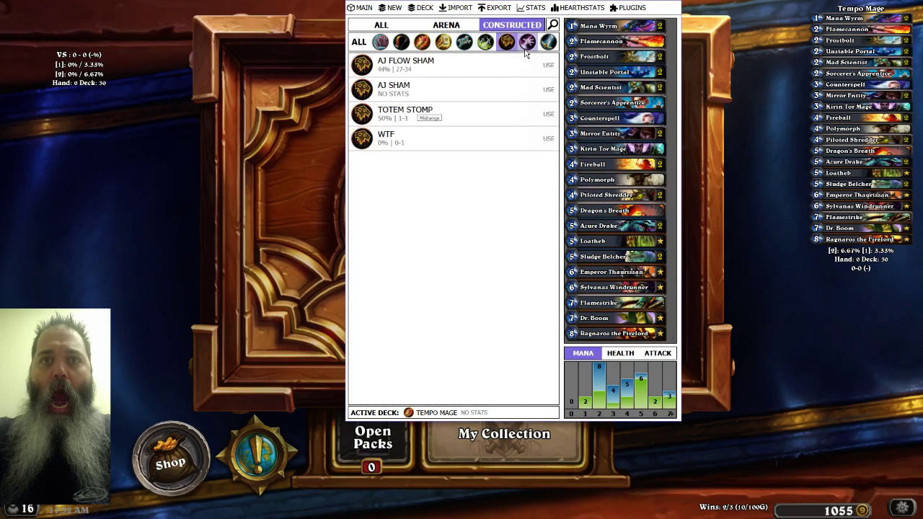
click(527, 45)
click(548, 44)
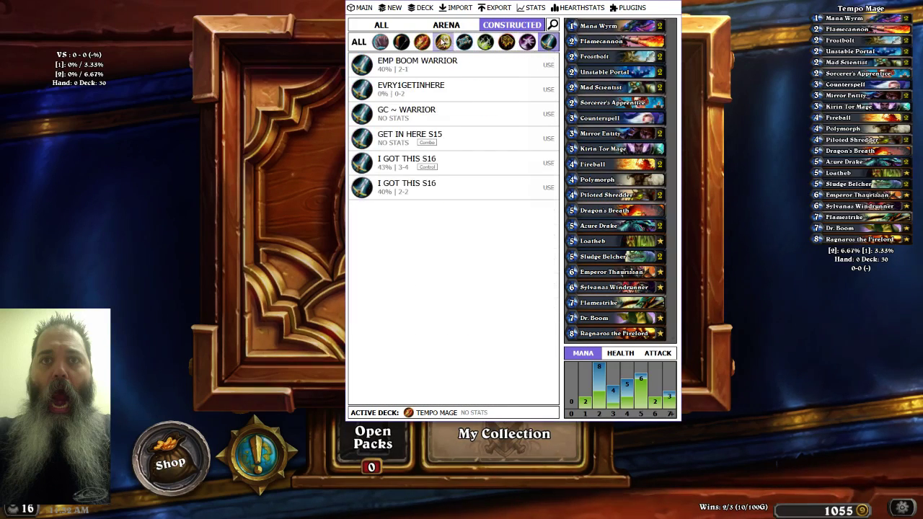
click(423, 44)
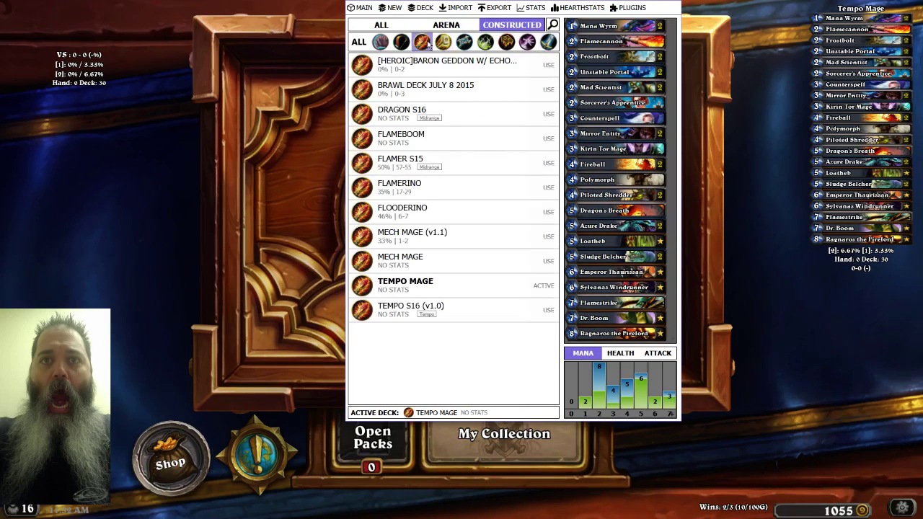
- Clear the active deck from the MAIN options so none is selected
click(364, 9)
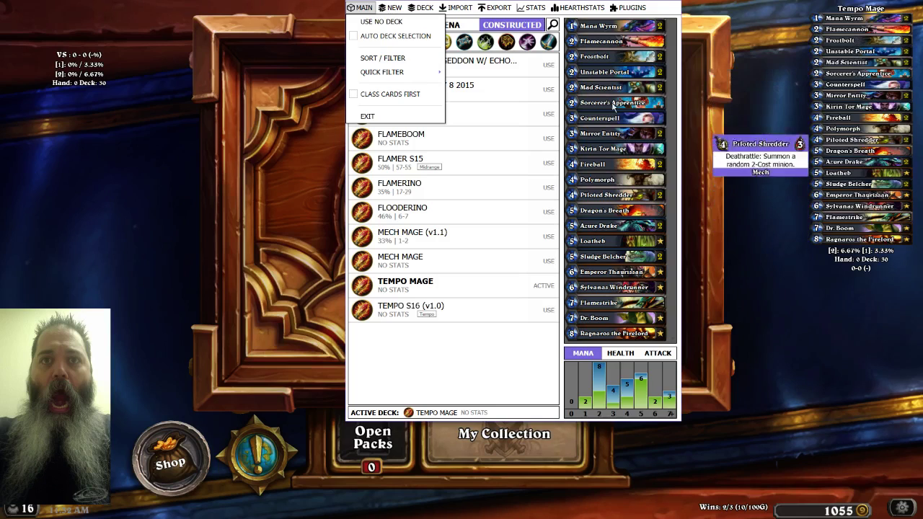
click(403, 29)
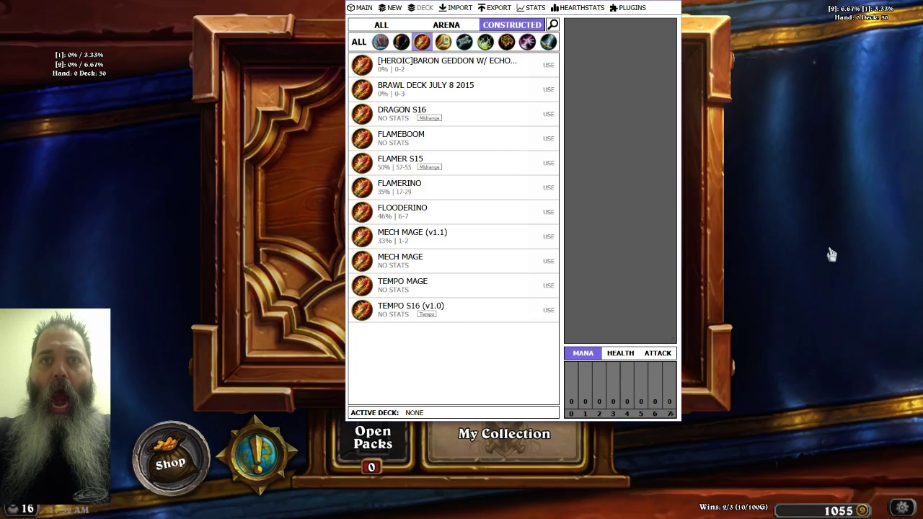
click(360, 8)
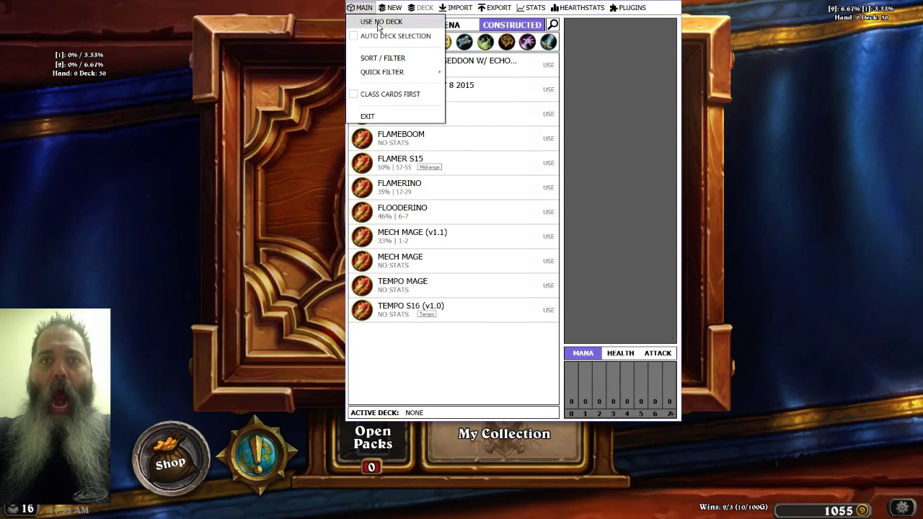
click(378, 26)
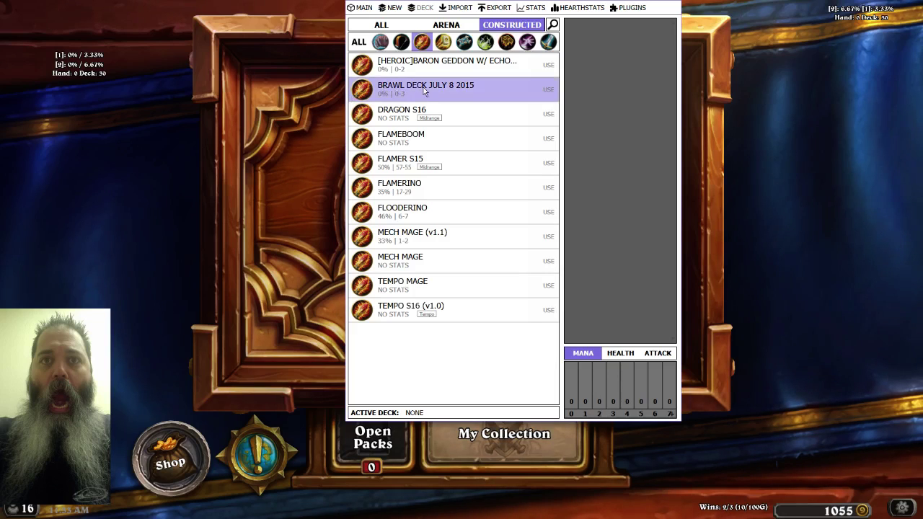
- Enable Auto Deck Selection, check HearthStats options, and enter Hearthstone Play mode with ZoxLock
click(361, 7)
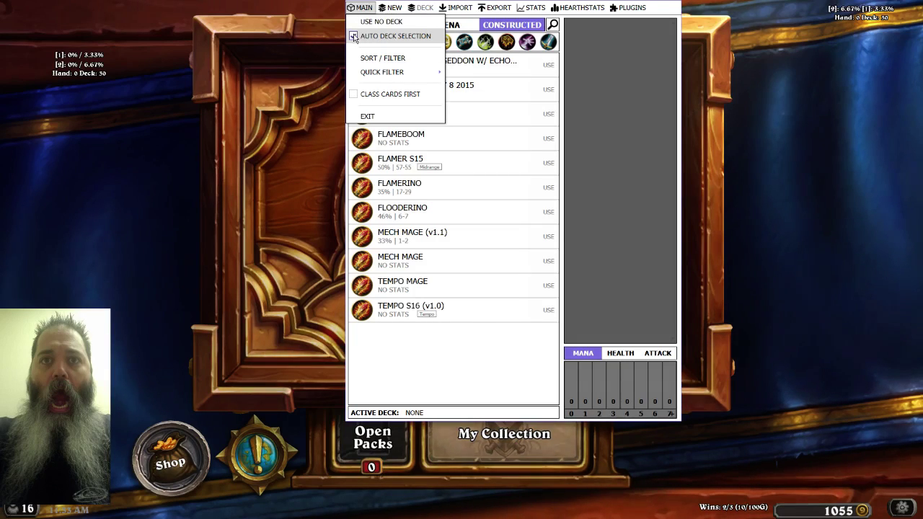
click(355, 37)
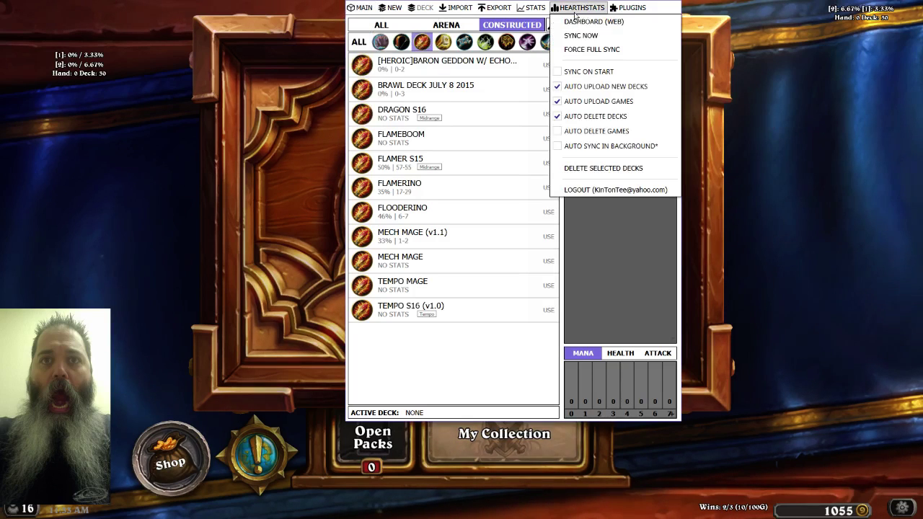
click(776, 92)
click(498, 160)
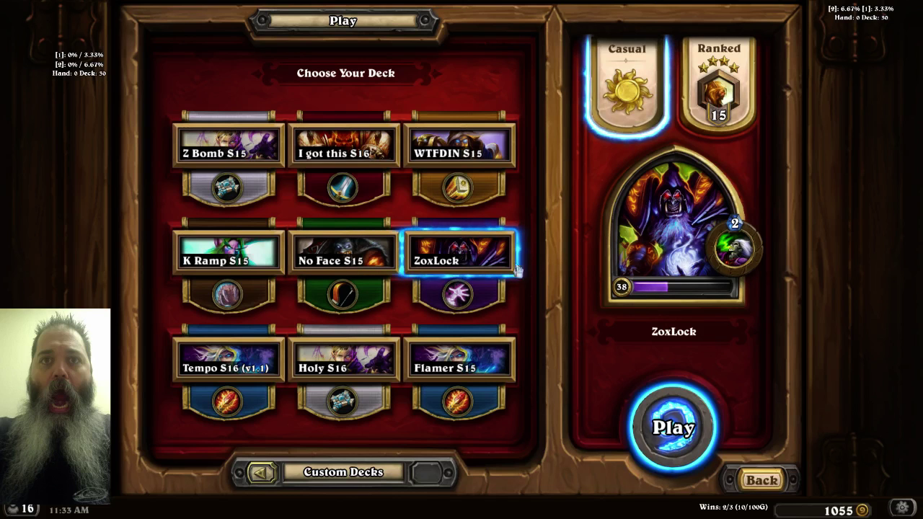
- Queue for a match with the ZoxLock deck
click(673, 429)
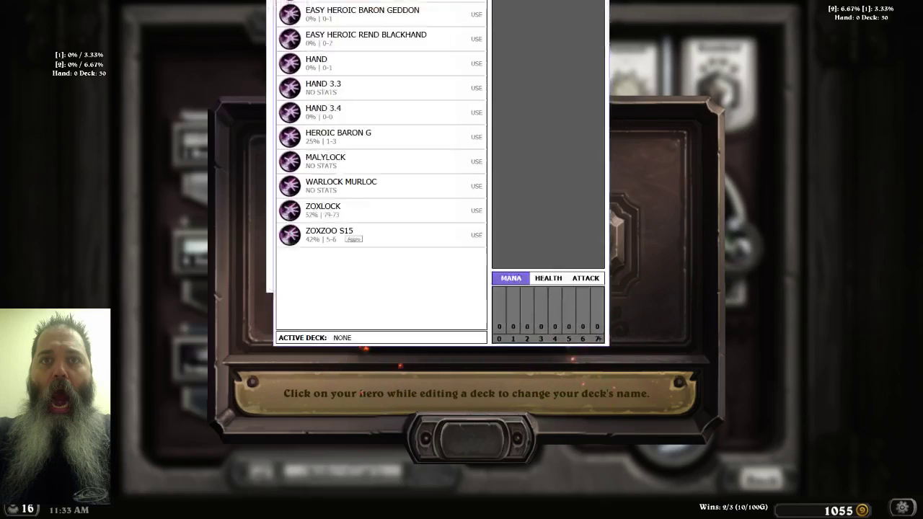
- Drag the tracker window to the centre of the screen over the opening hand
drag(413, 0, 494, 43)
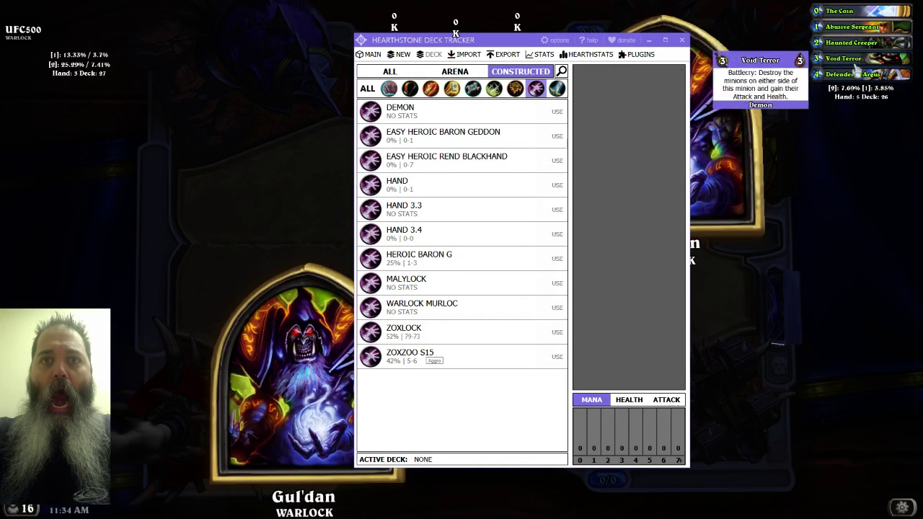
mouse_move(857, 81)
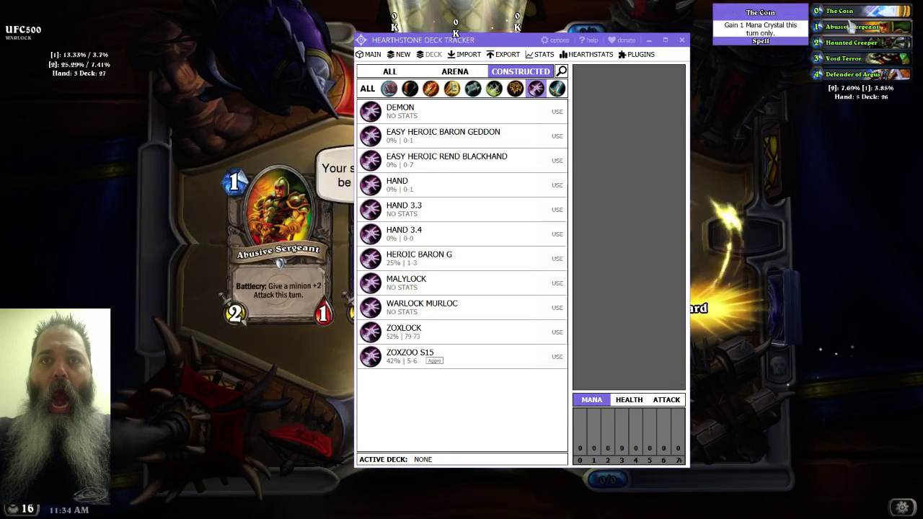
mouse_move(856, 65)
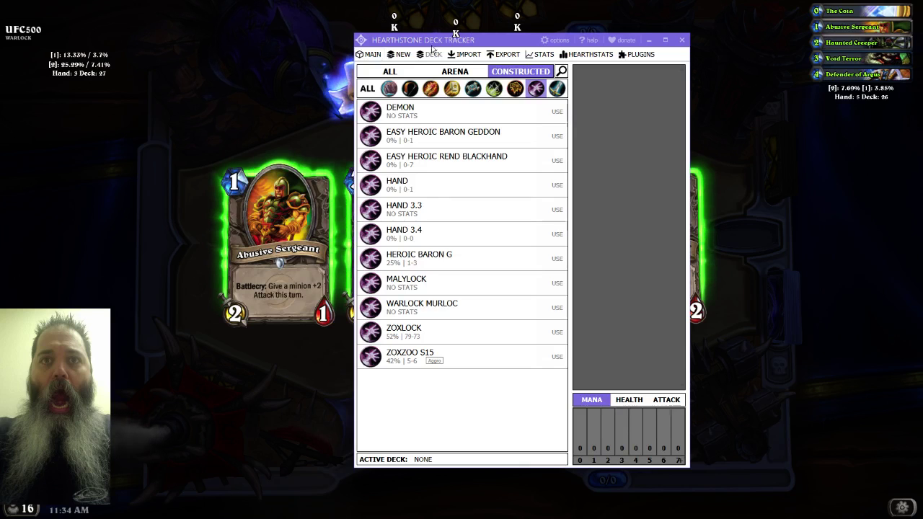
- Open and close the MAIN menu, then close the Deck Tracker window
click(373, 57)
click(385, 82)
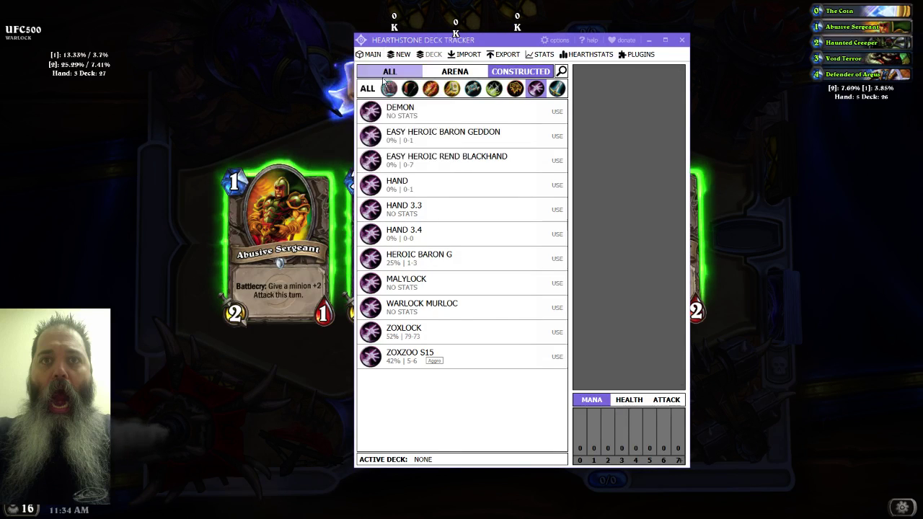
click(373, 55)
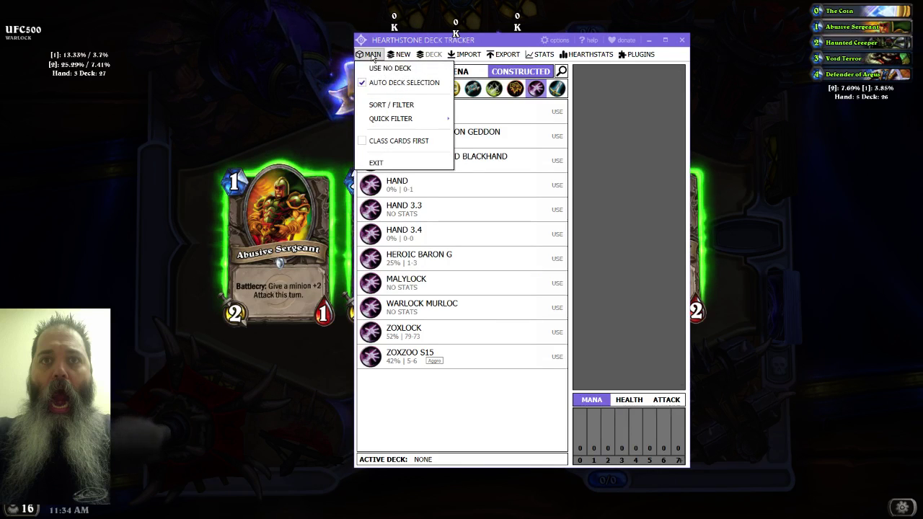
click(373, 56)
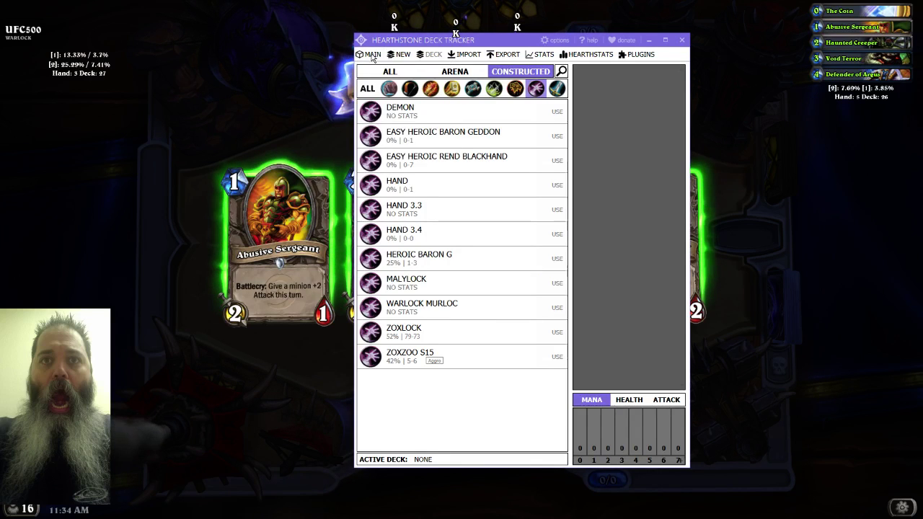
click(683, 42)
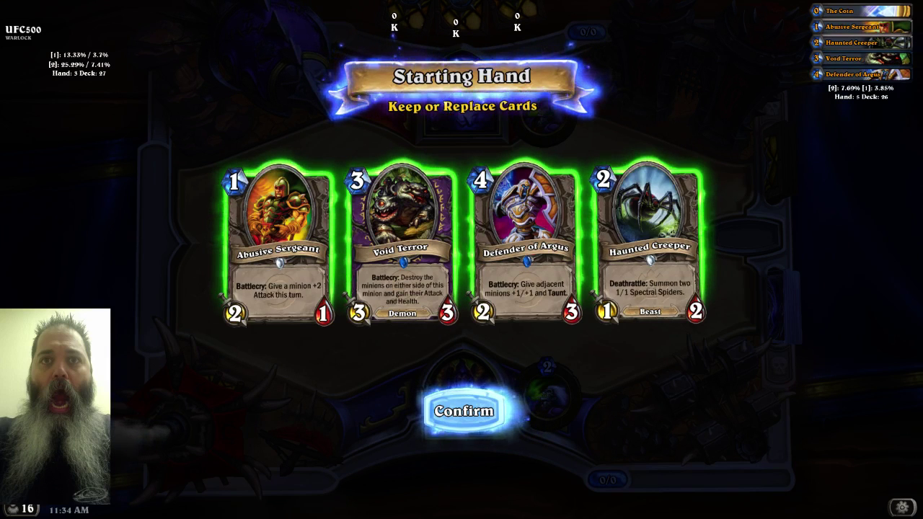
- Return to Deck Tracker and set ZOXLOCK as the active deck
key(alt+Tab)
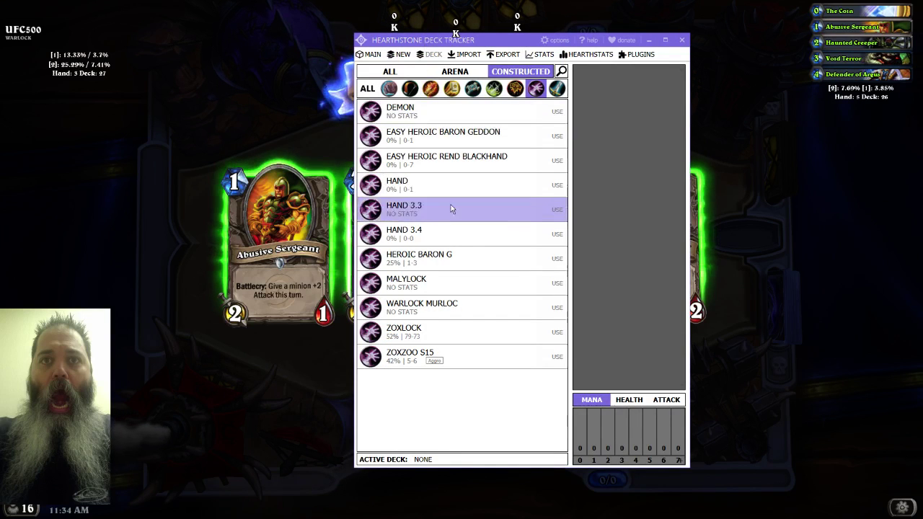
click(449, 330)
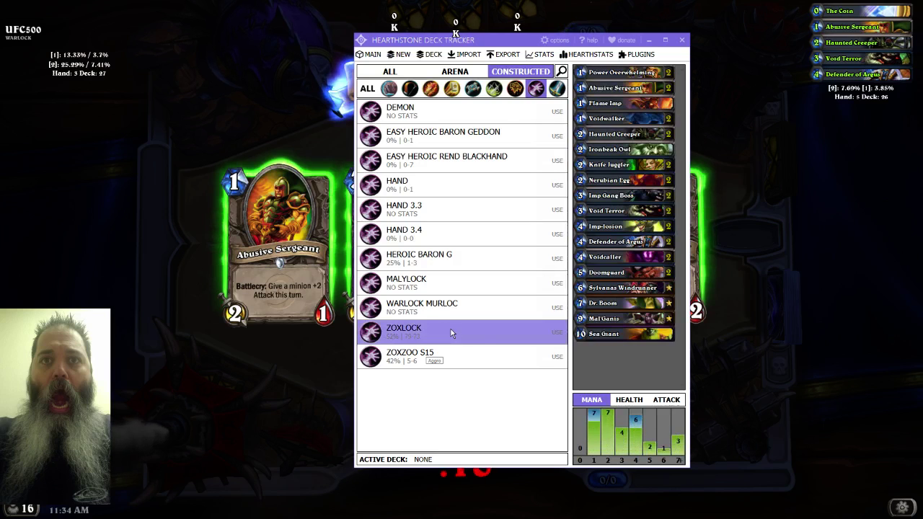
click(557, 333)
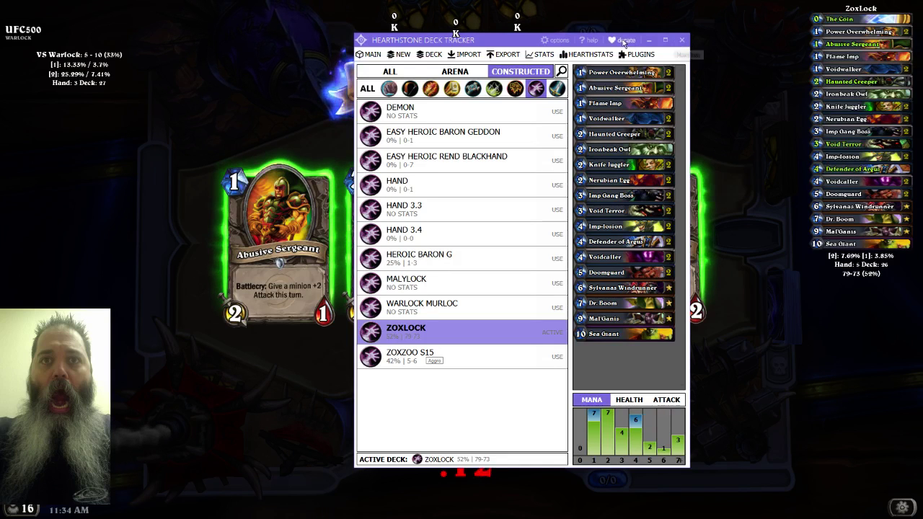
- Move the tracker off-screen and mulligan Defender of Argus from the starting hand
drag(505, 47, 339, 0)
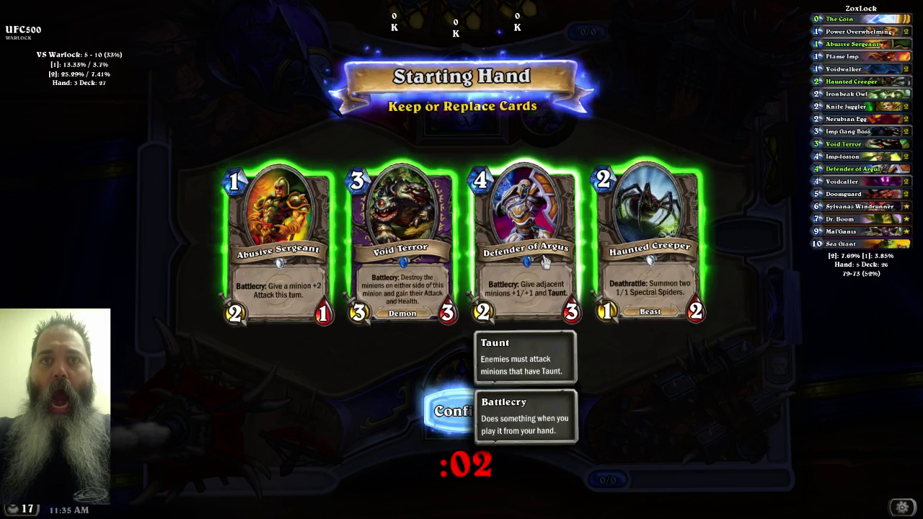
click(490, 258)
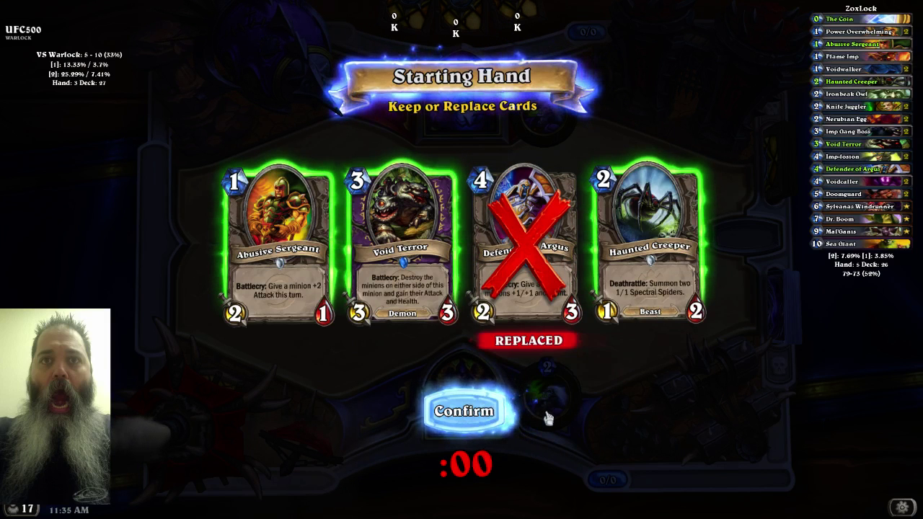